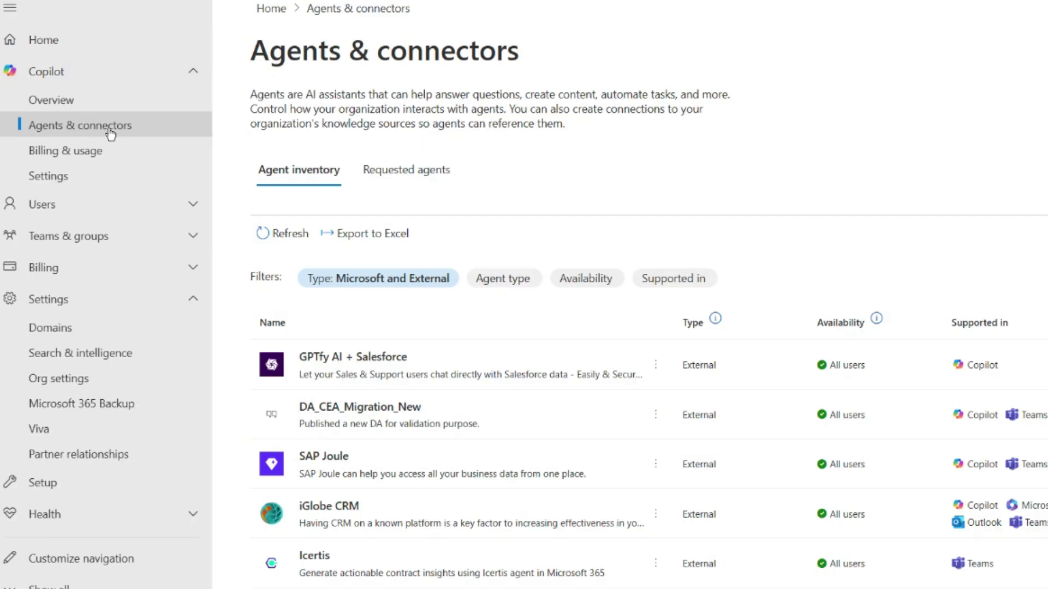
- Refresh the Agents & connectors page to review the 96-agent inventory
click(109, 133)
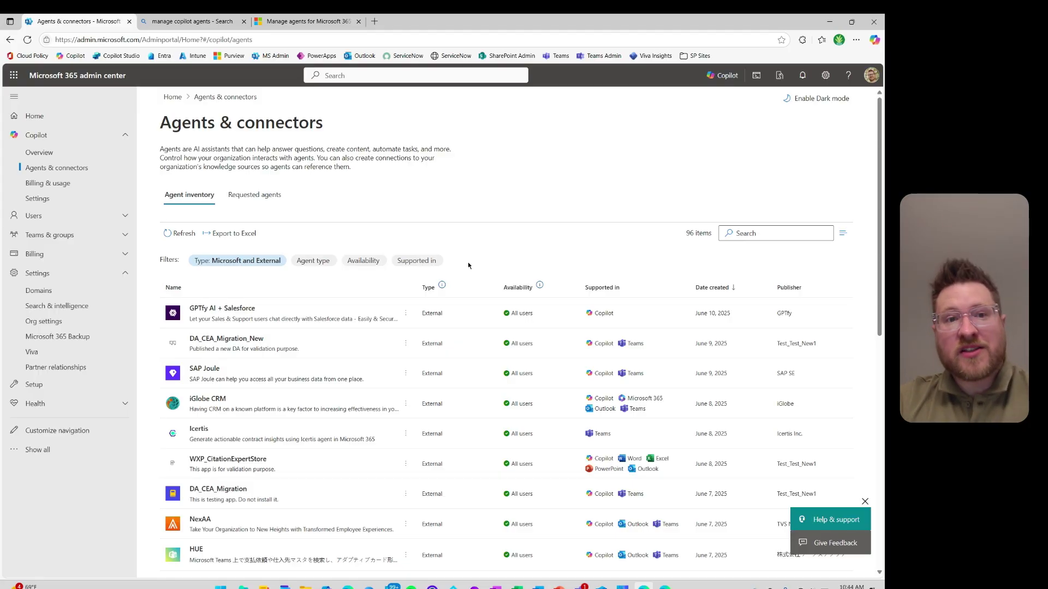
click(311, 21)
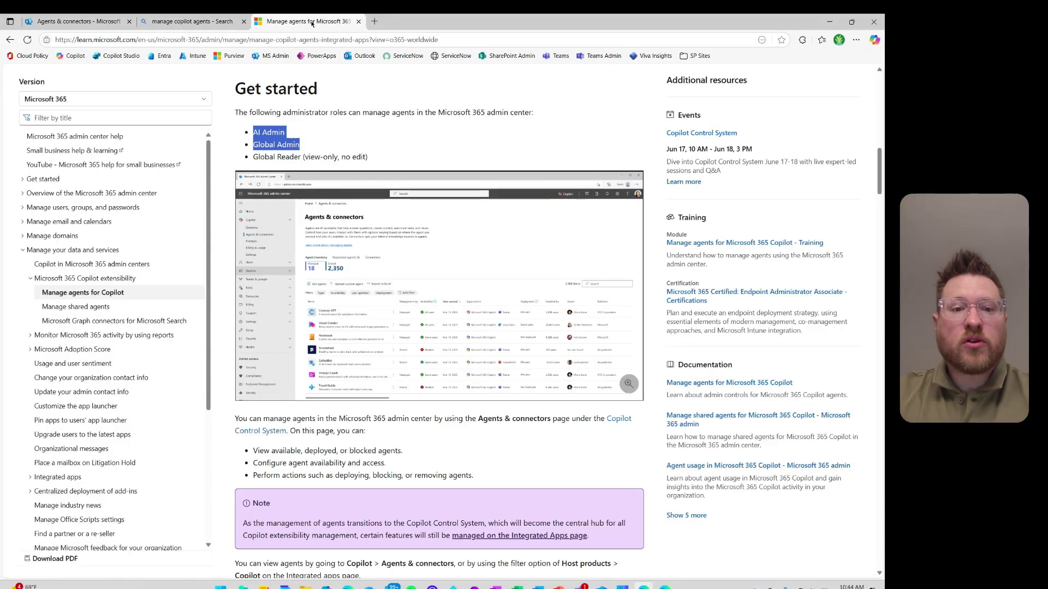
scroll(387, 154, up, 15)
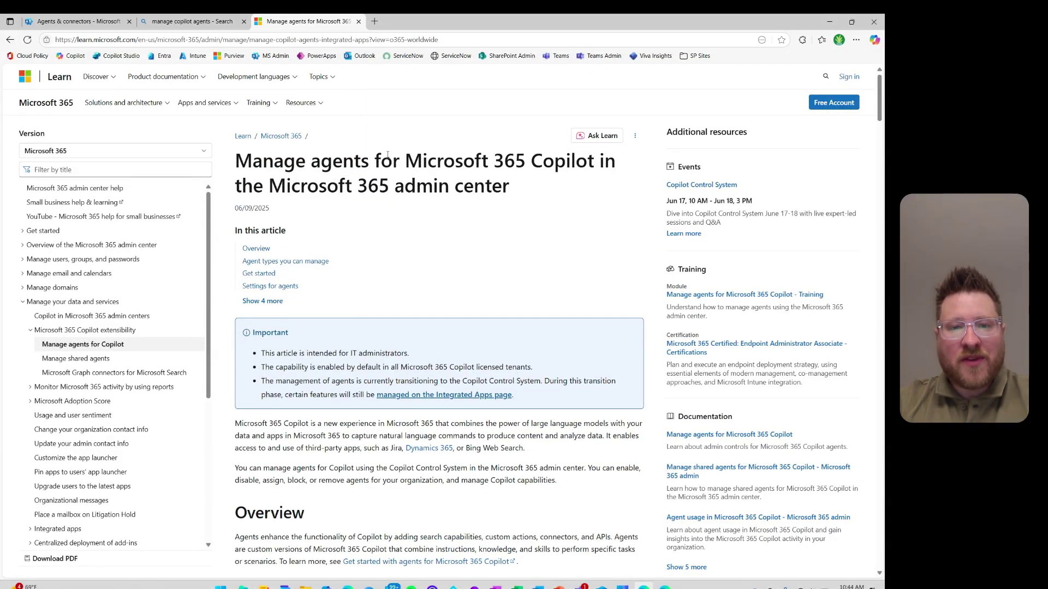
drag(235, 156, 527, 181)
click(569, 223)
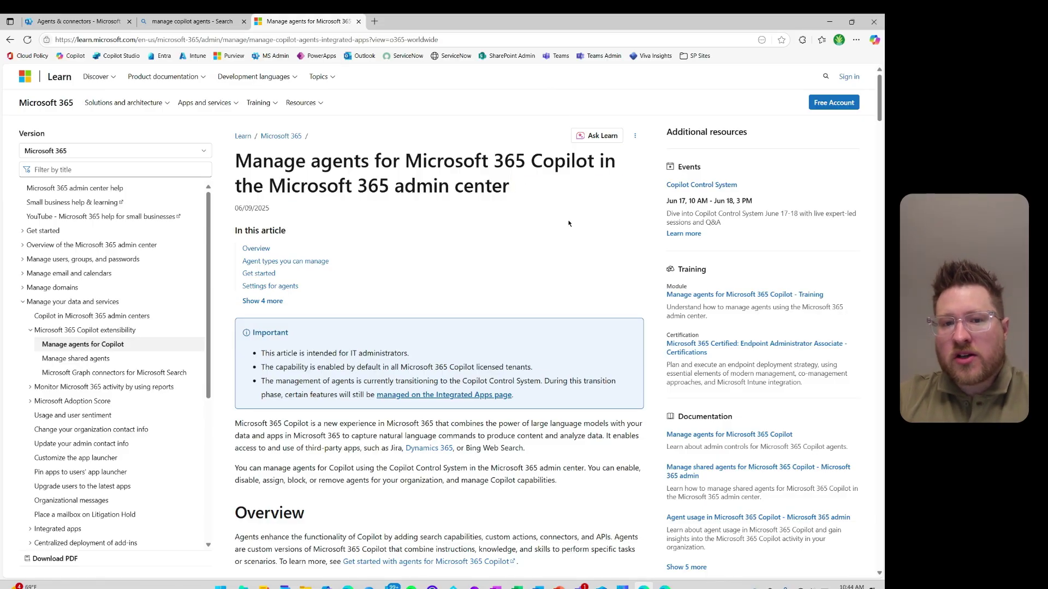
scroll(568, 223, down, 1)
scroll(568, 223, down, 5)
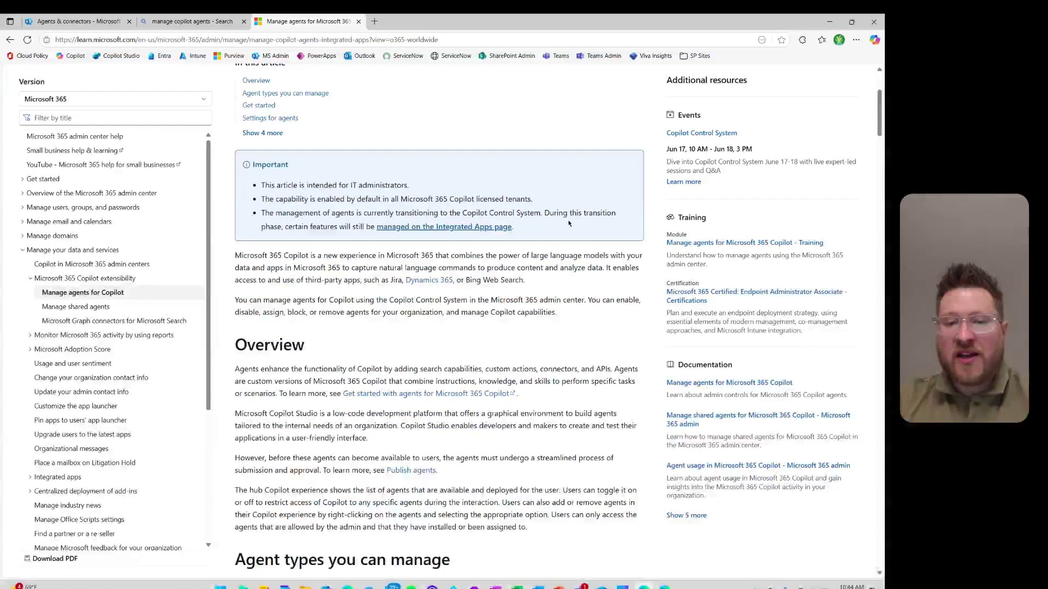
scroll(568, 222, down, 6)
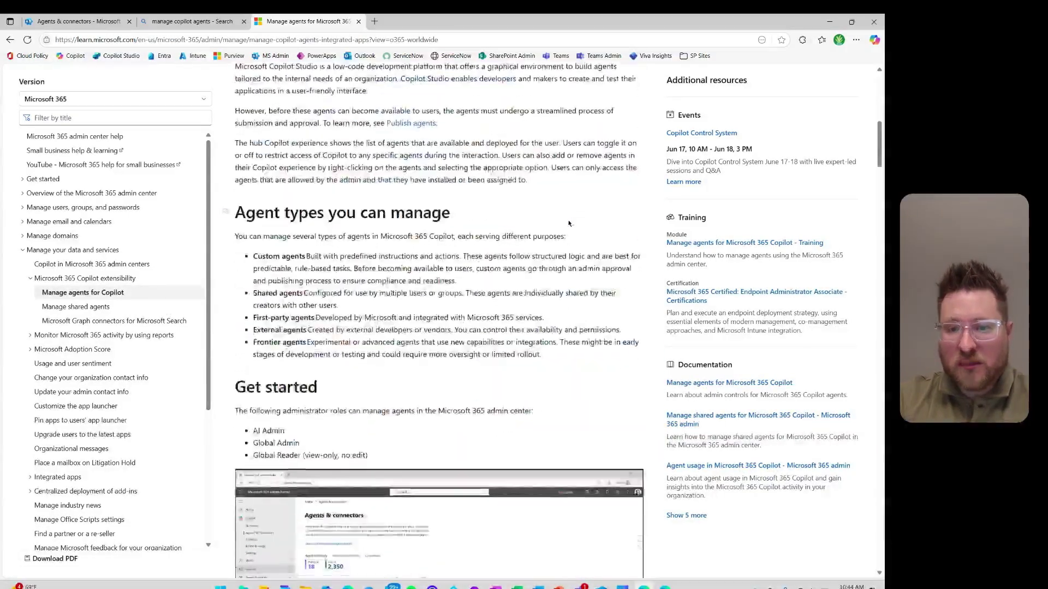
scroll(568, 223, down, 1)
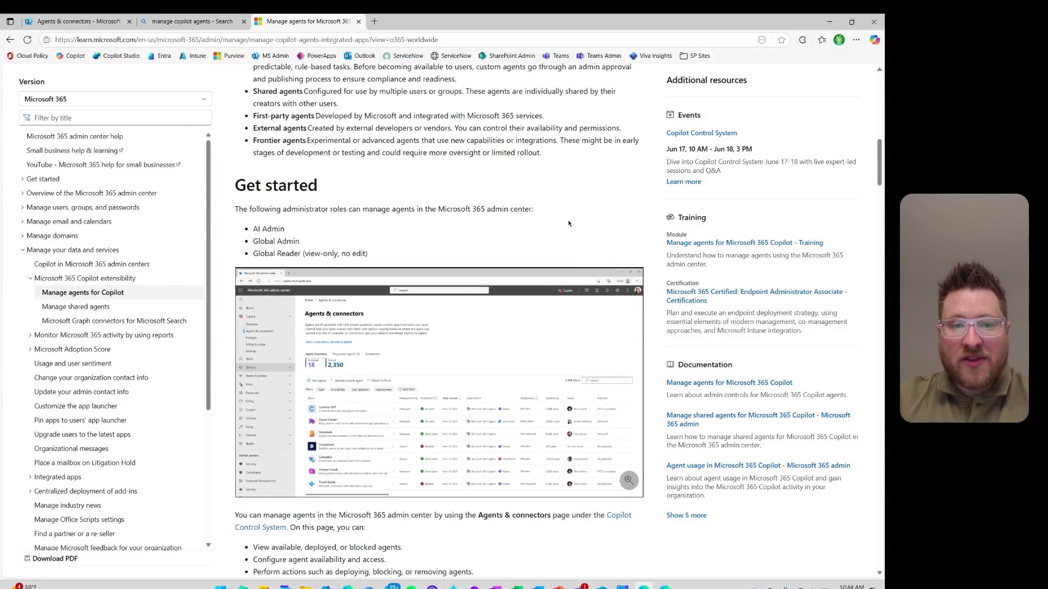
scroll(569, 223, down, 1)
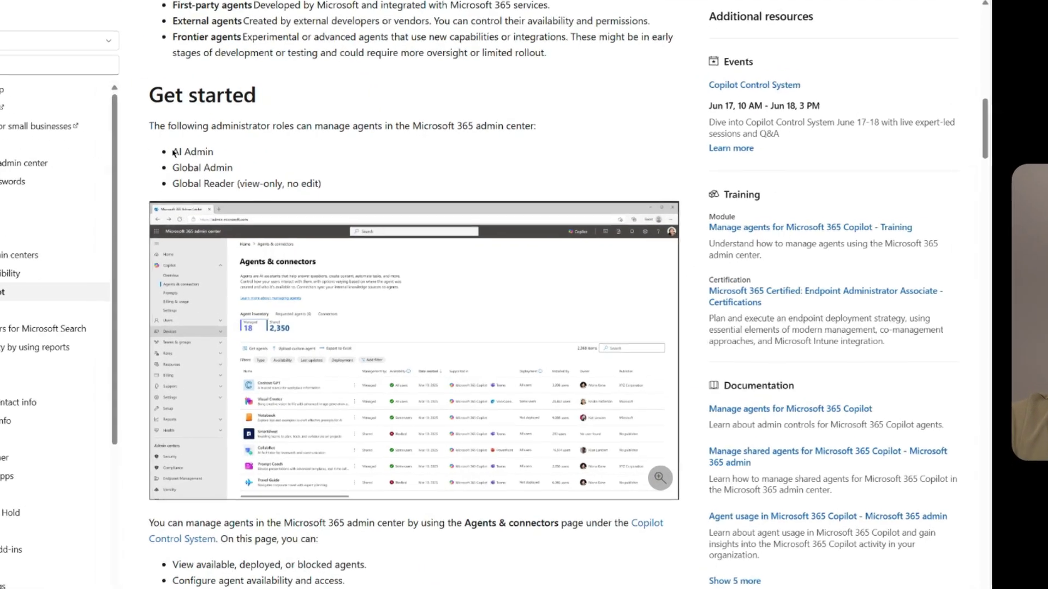
drag(173, 154, 241, 167)
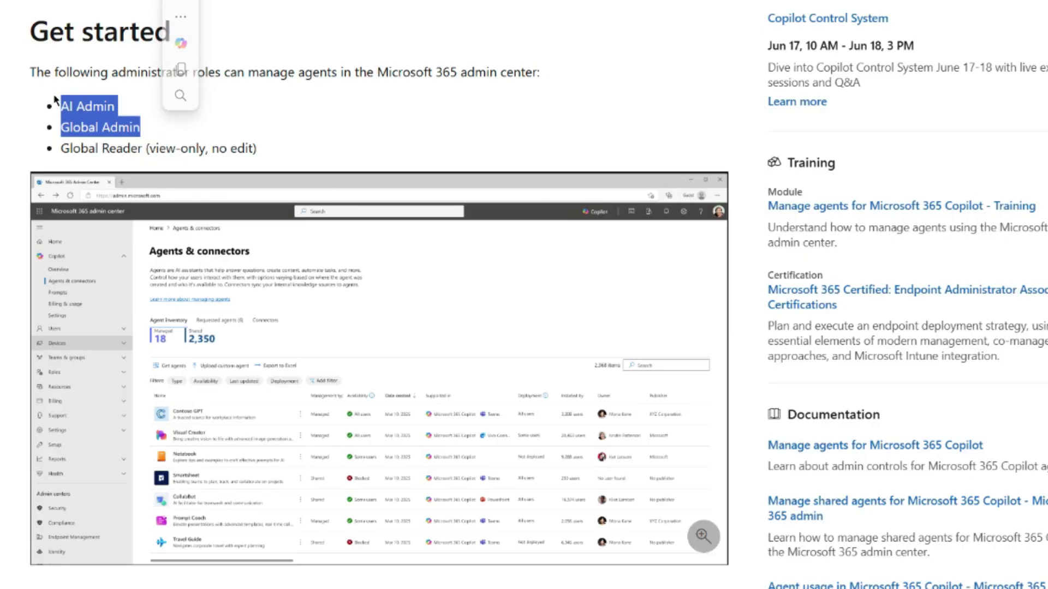
click(281, 147)
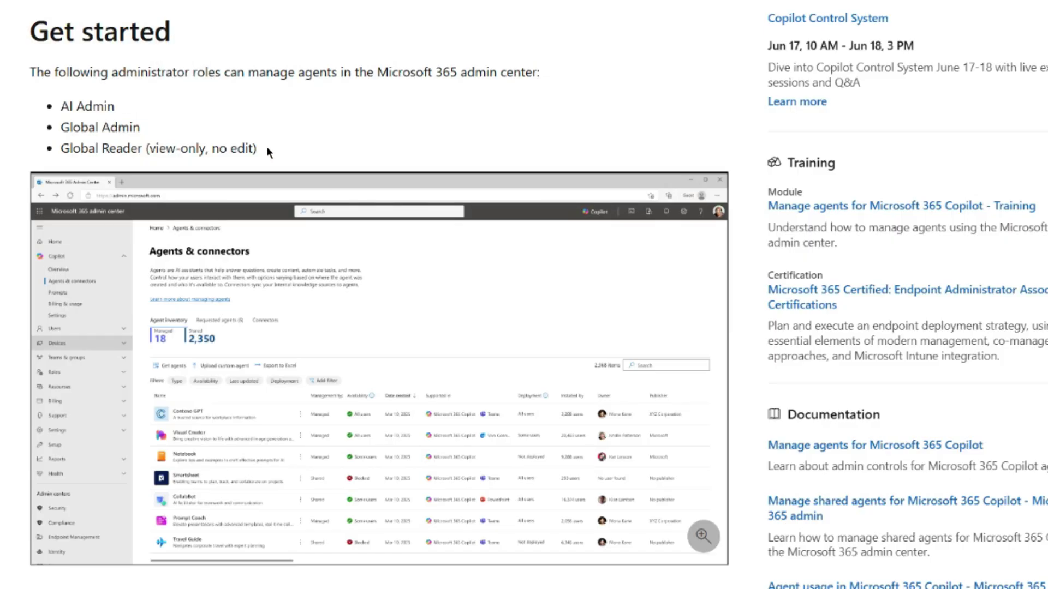
triple_click(52, 158)
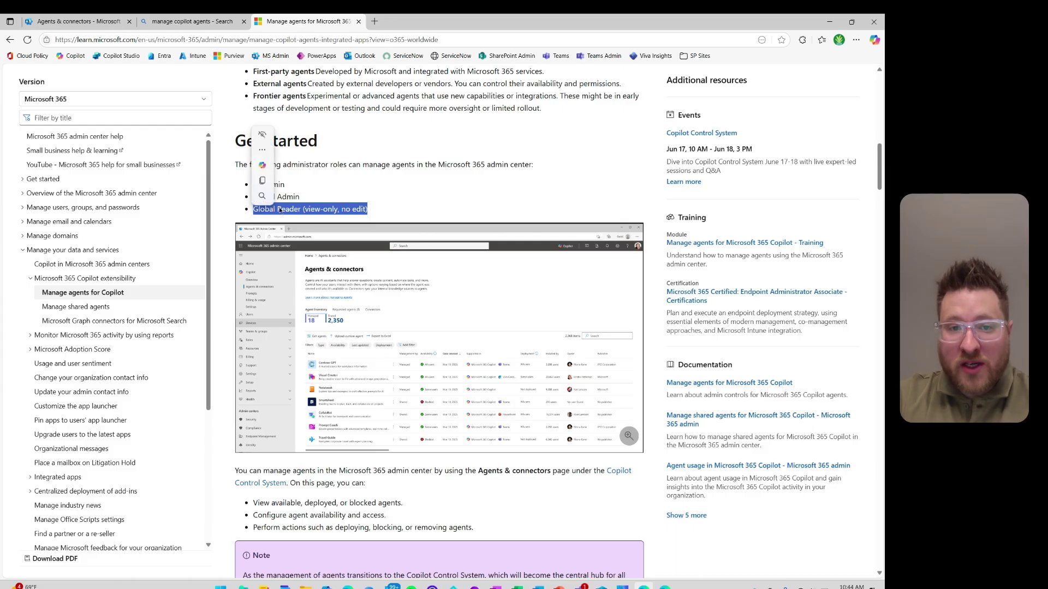
click(405, 192)
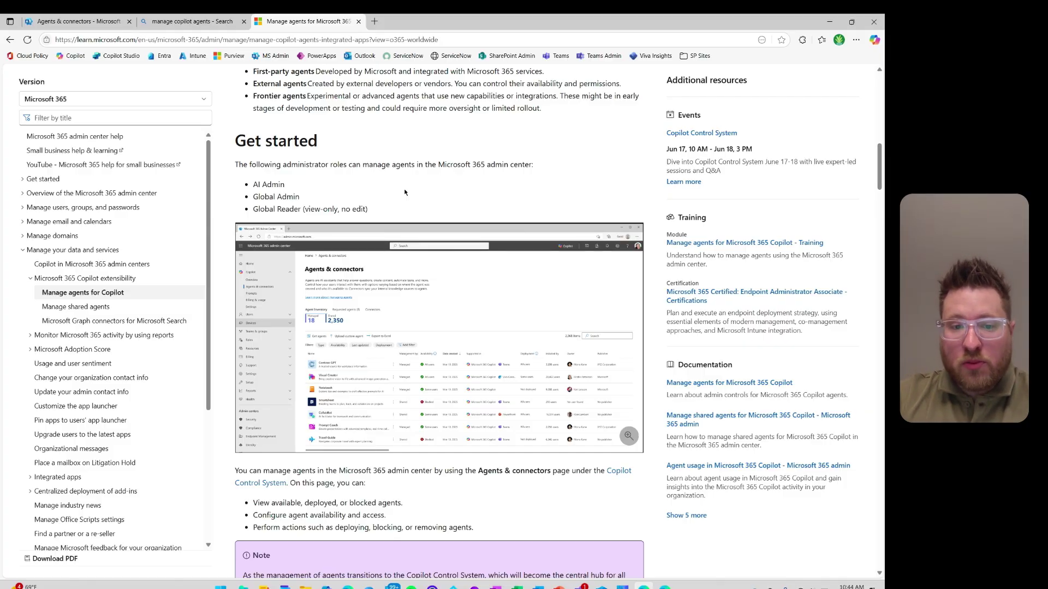
scroll(404, 192, up, 1)
scroll(404, 192, down, 2)
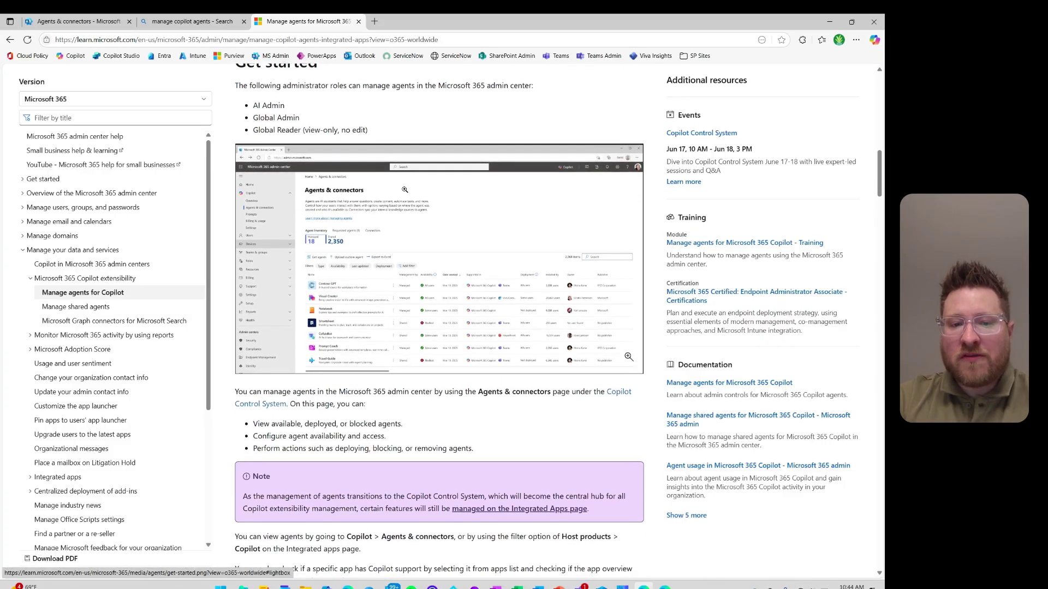
scroll(404, 193, up, 2)
scroll(404, 192, down, 1)
scroll(405, 192, up, 15)
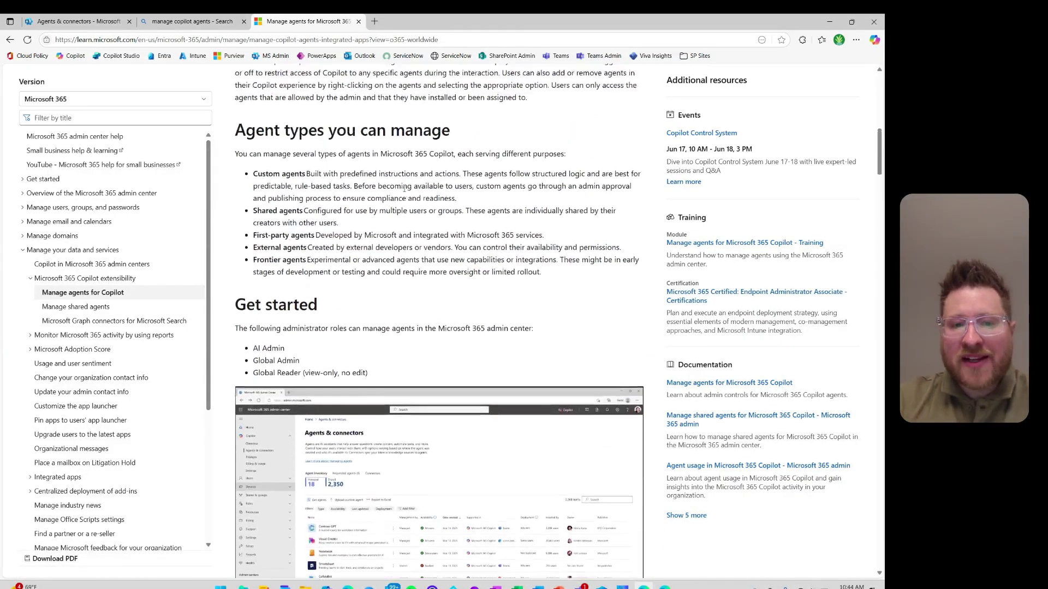
scroll(405, 216, down, 1)
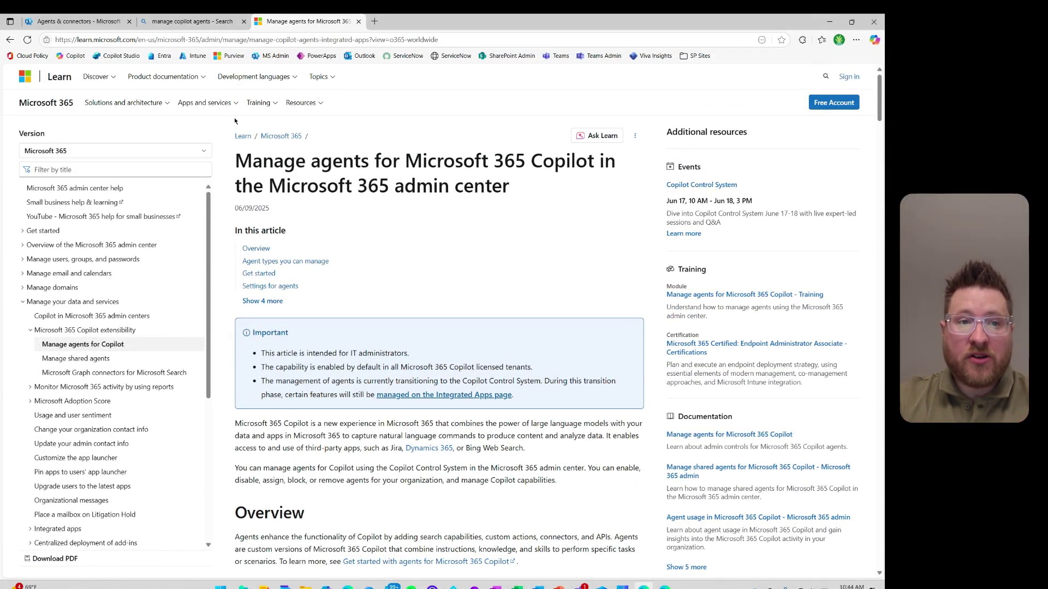
- Search the agent inventory for 'researcher' and open the Researcher row's actions menu
click(92, 23)
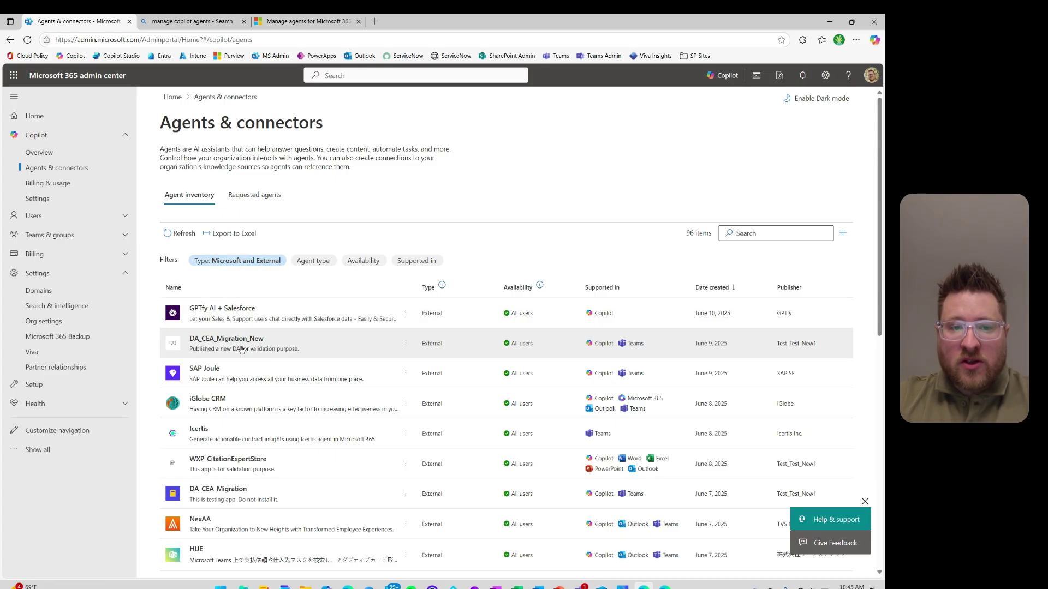
click(749, 234)
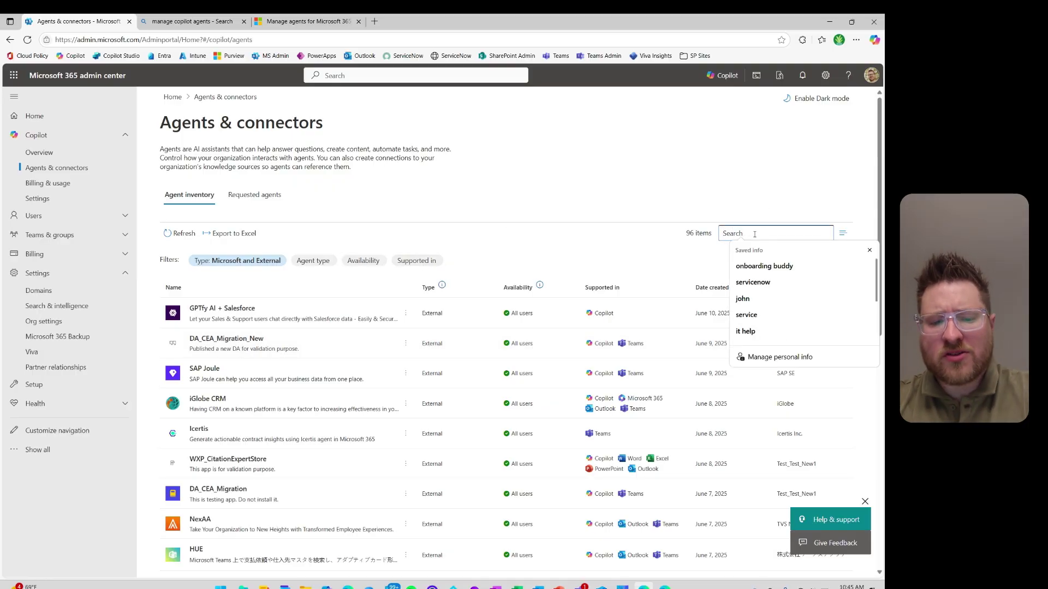
text(researcher)
key(Return)
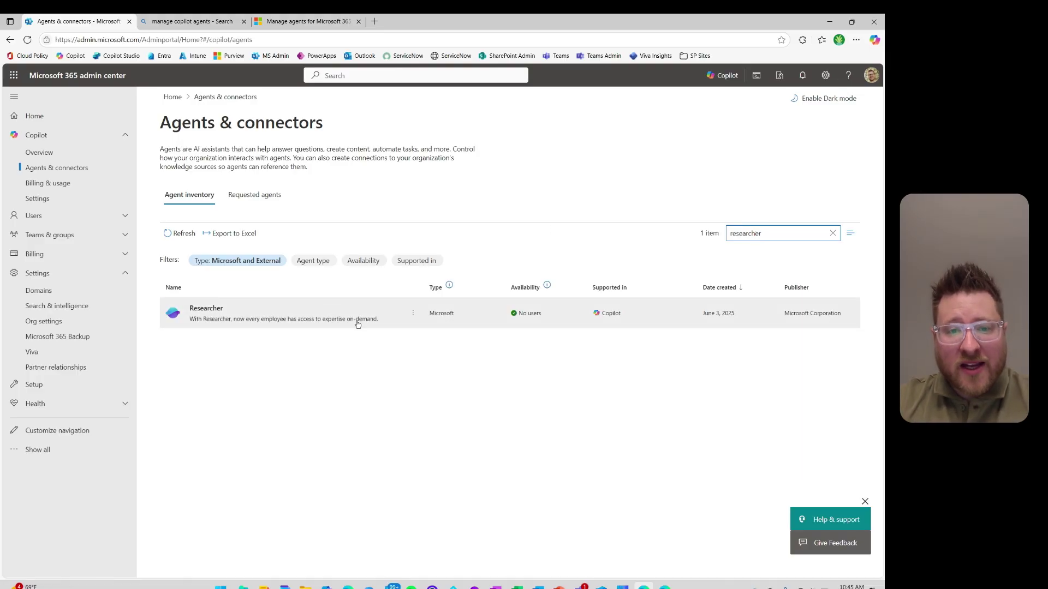
click(413, 313)
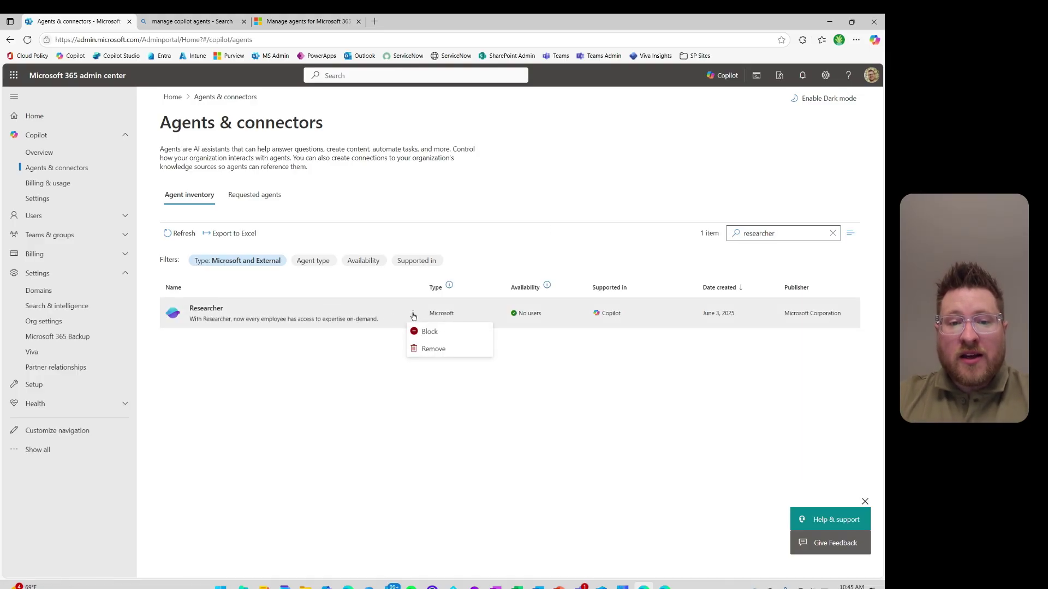
- Open the Researcher agent's details and check which users it is assigned to
click(359, 431)
click(288, 314)
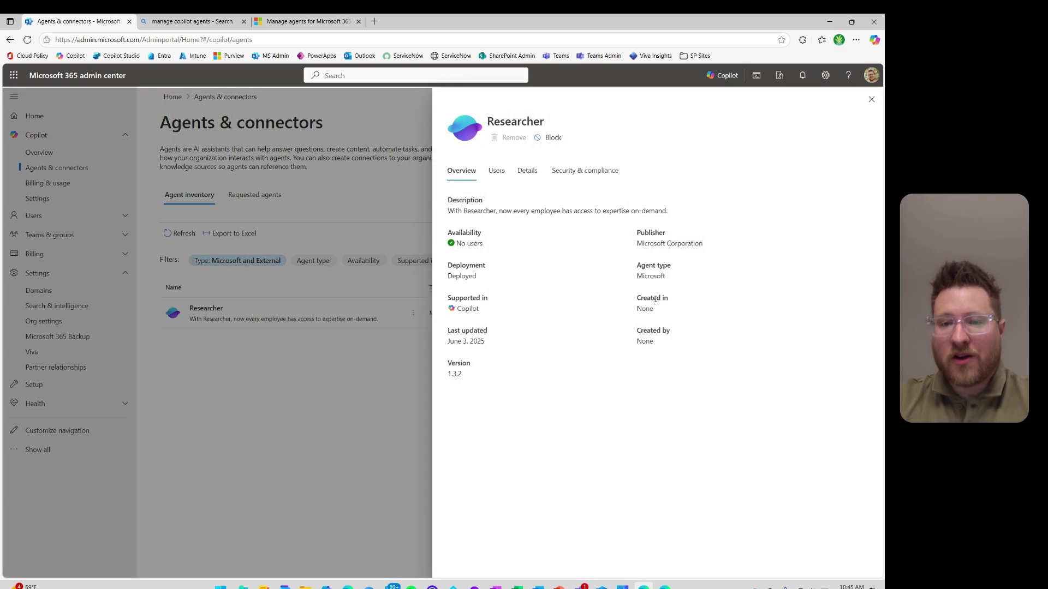
click(496, 171)
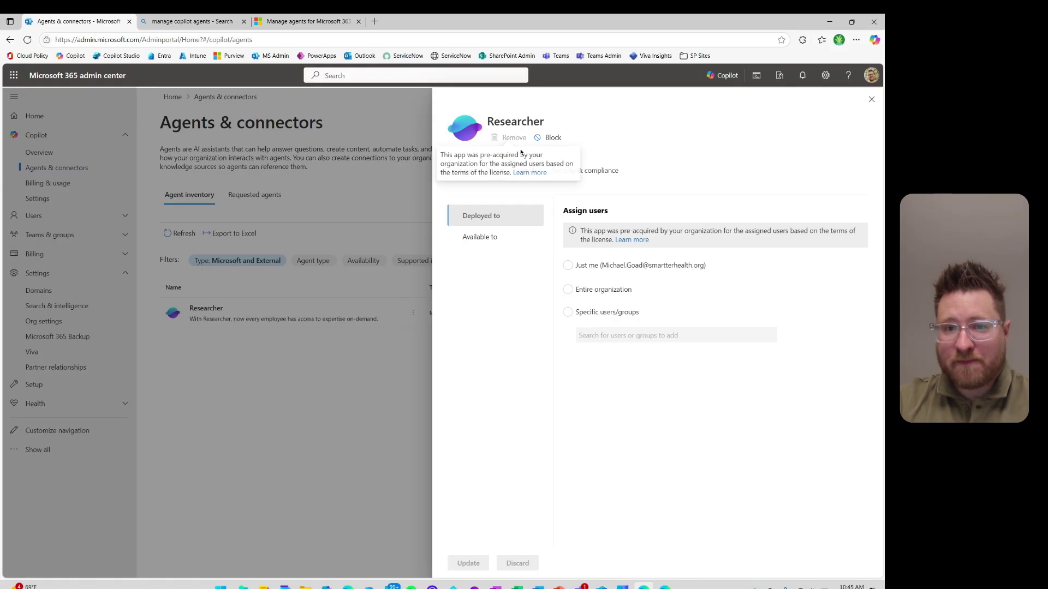
- Review Researcher's capabilities, knowledge sources, actions and security & compliance certification
click(527, 171)
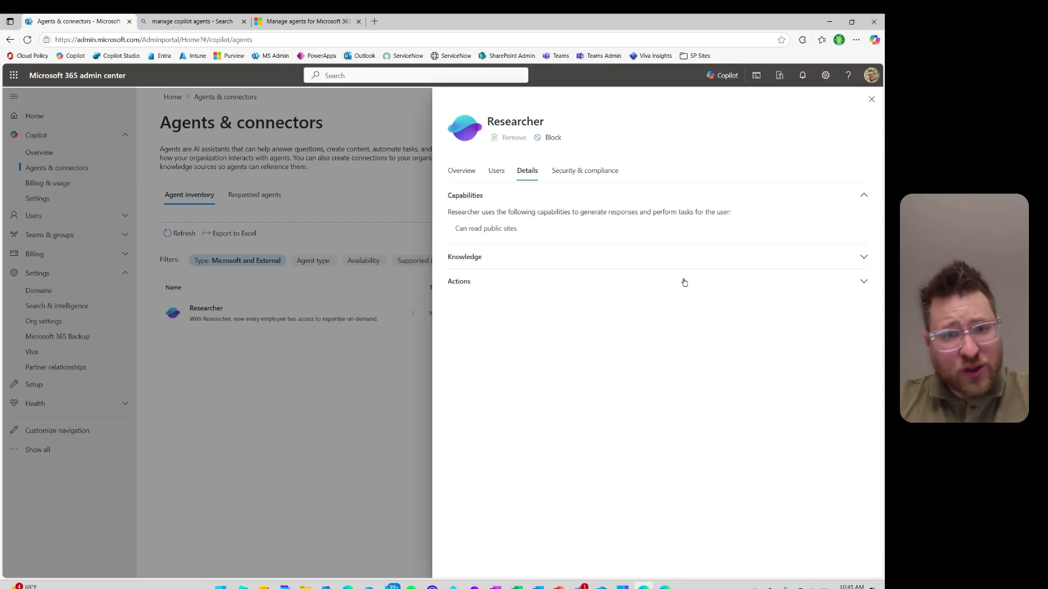
click(502, 257)
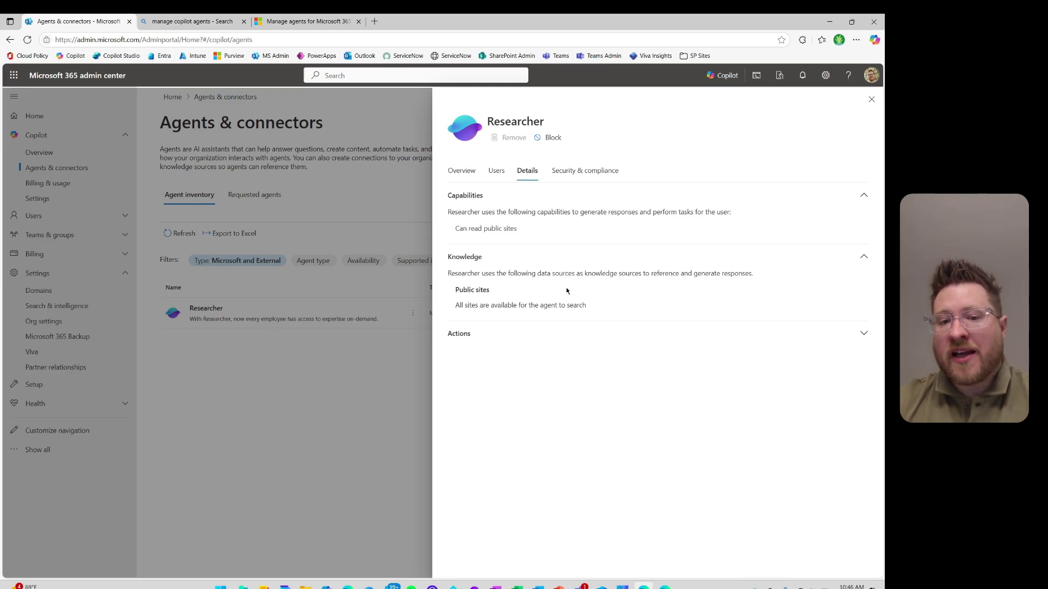
click(510, 334)
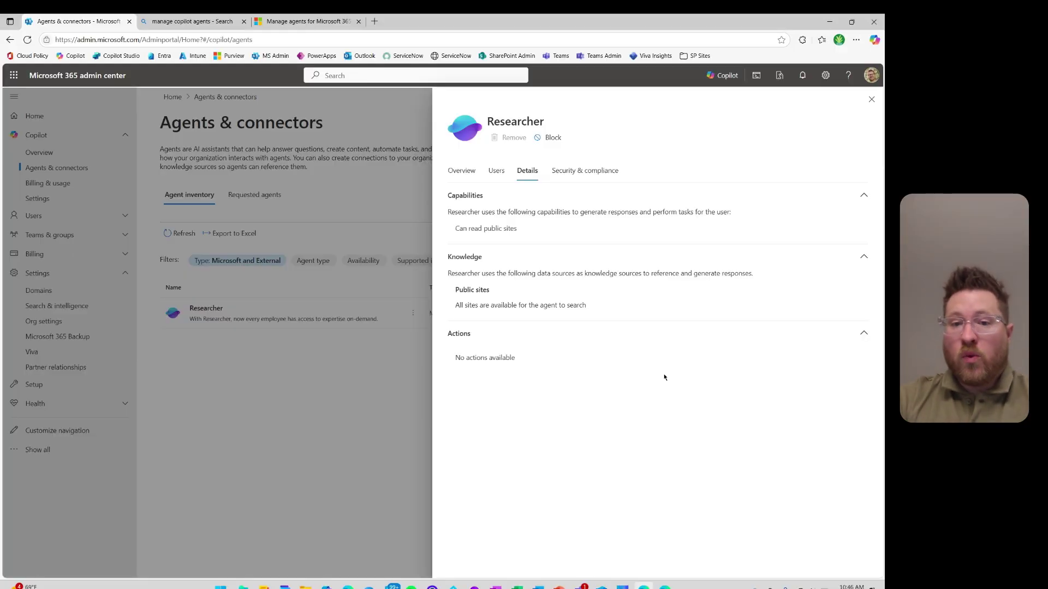
click(595, 170)
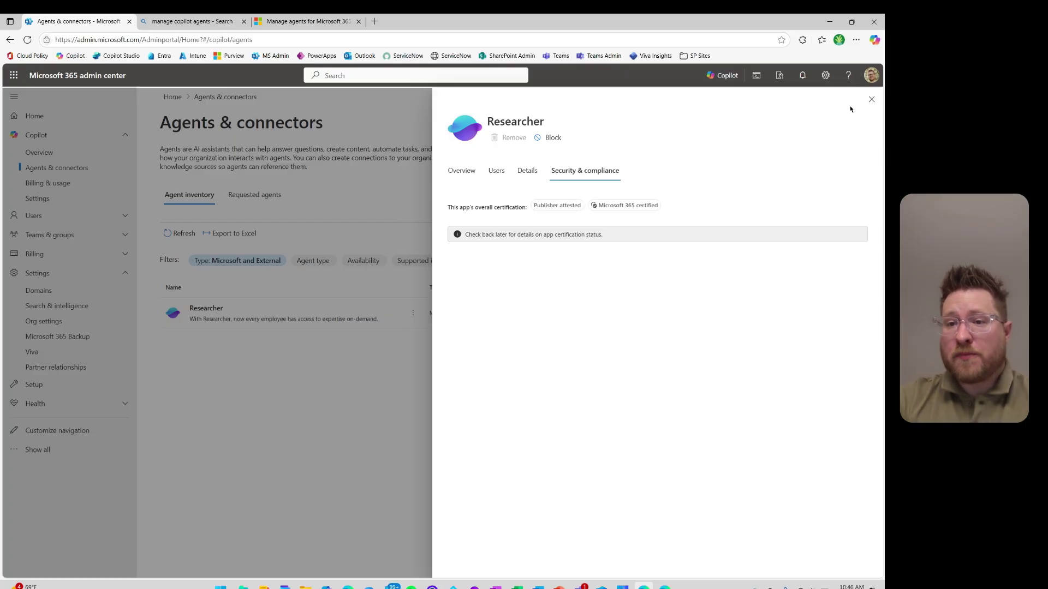
- Close the Researcher details, clear the search, and filter the inventory to Type: Custom
click(871, 101)
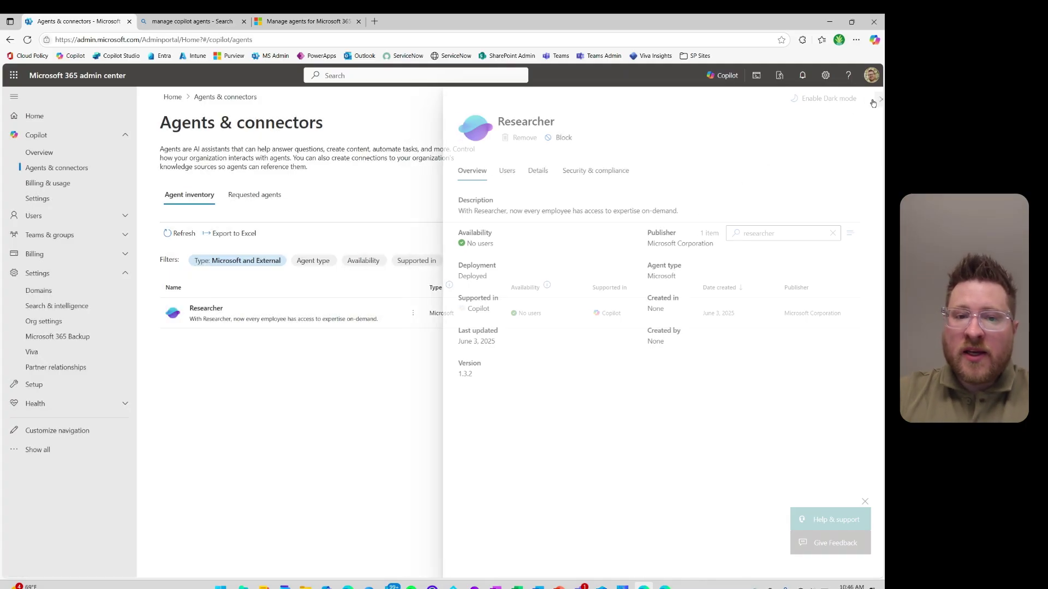
click(832, 233)
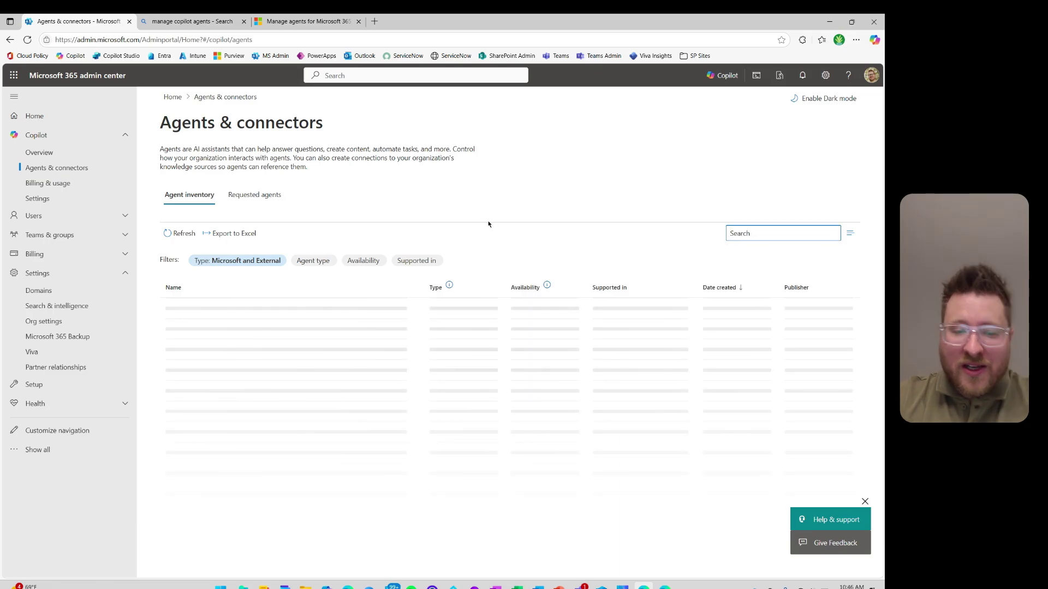
click(258, 262)
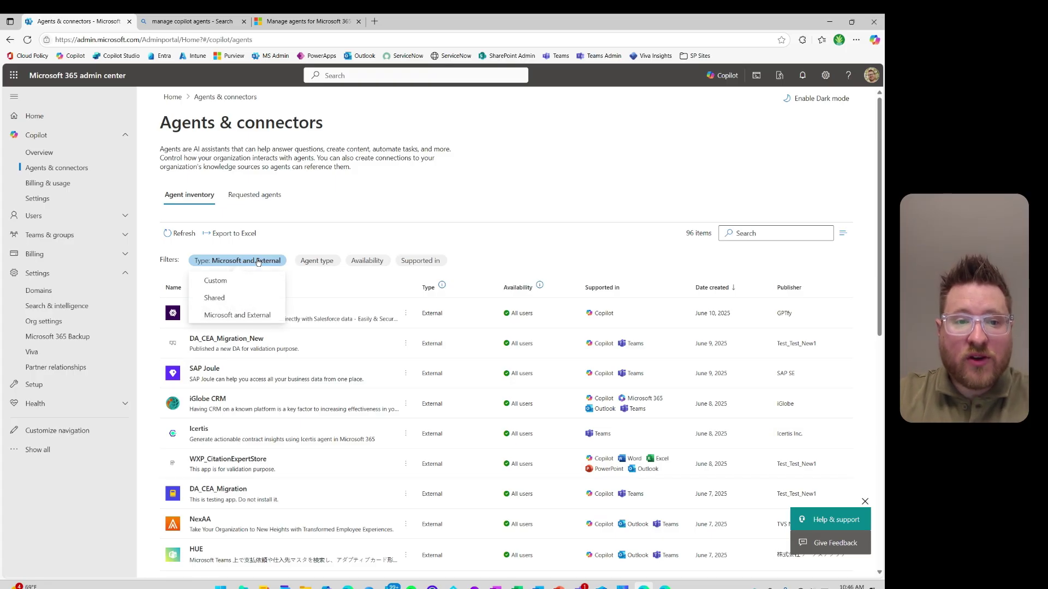
click(258, 261)
click(258, 262)
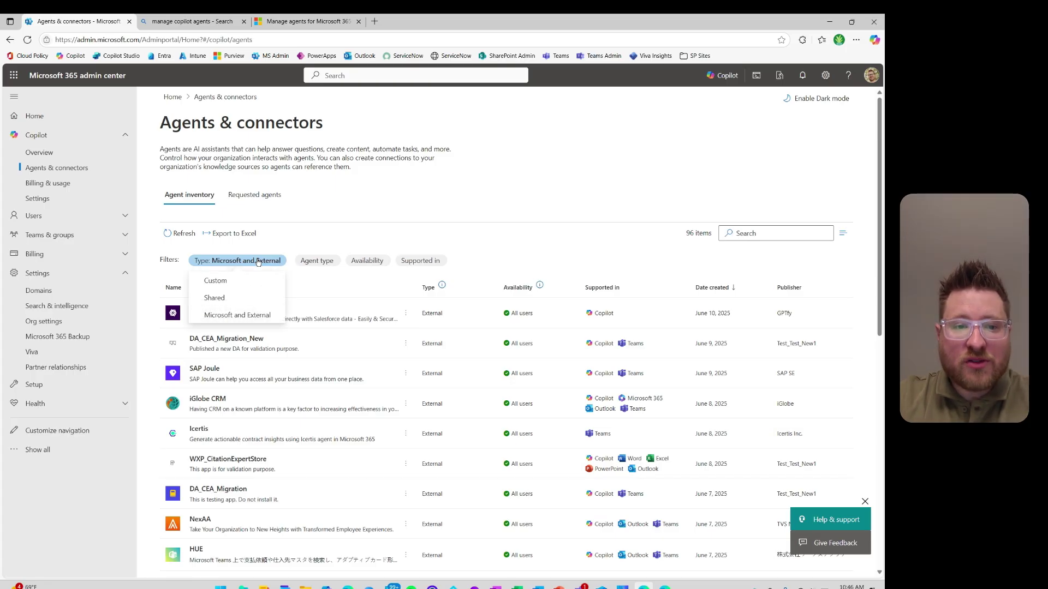
click(227, 282)
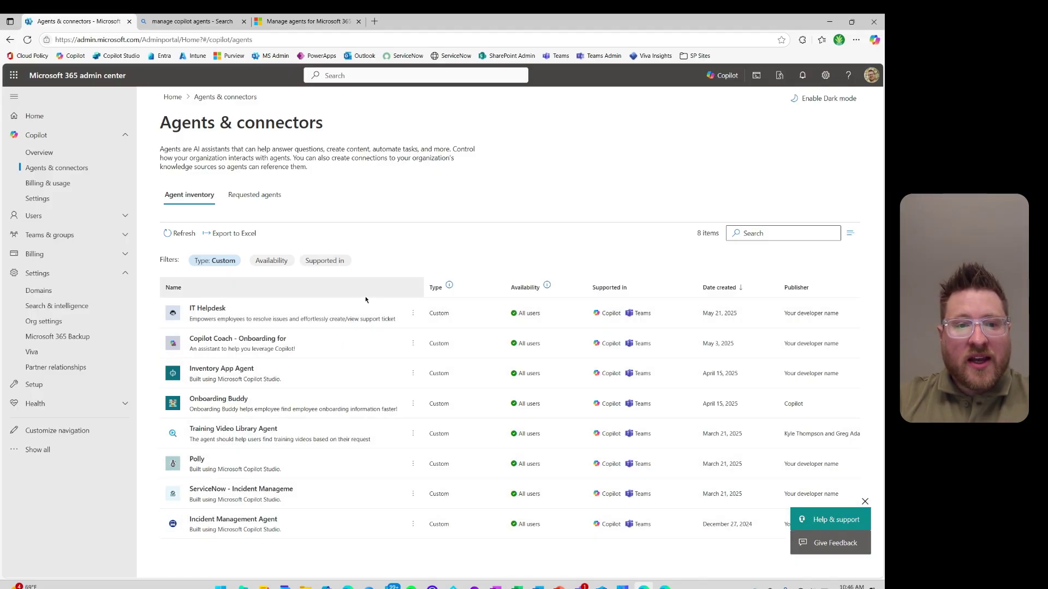
- Switch the Type filter to Shared to list the 36 shared agents
click(219, 263)
click(215, 298)
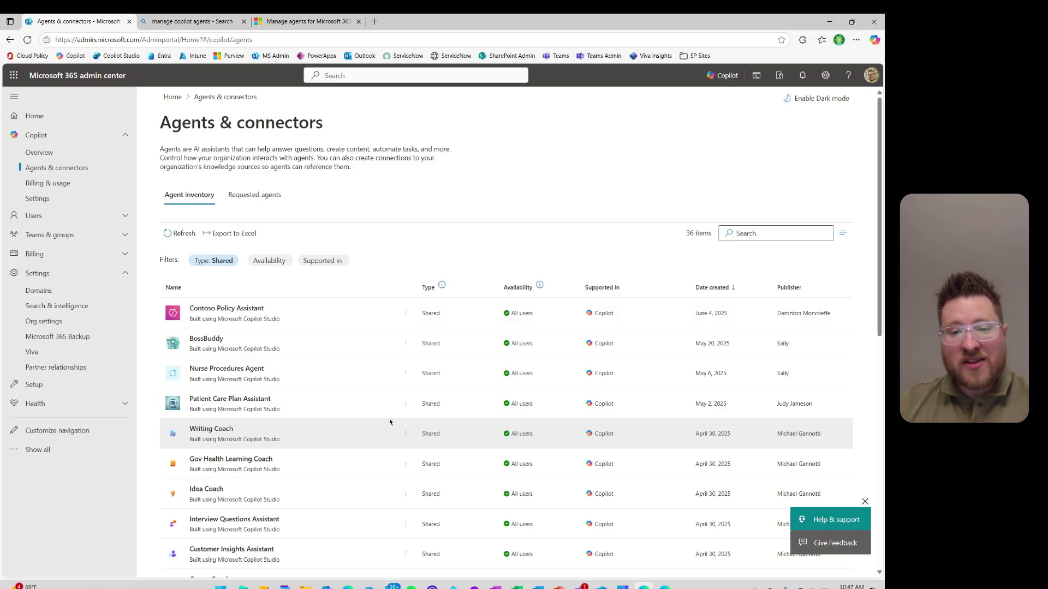
click(405, 313)
- Review the Contoso Policy Assistant's capabilities and overview, then close its details
click(275, 311)
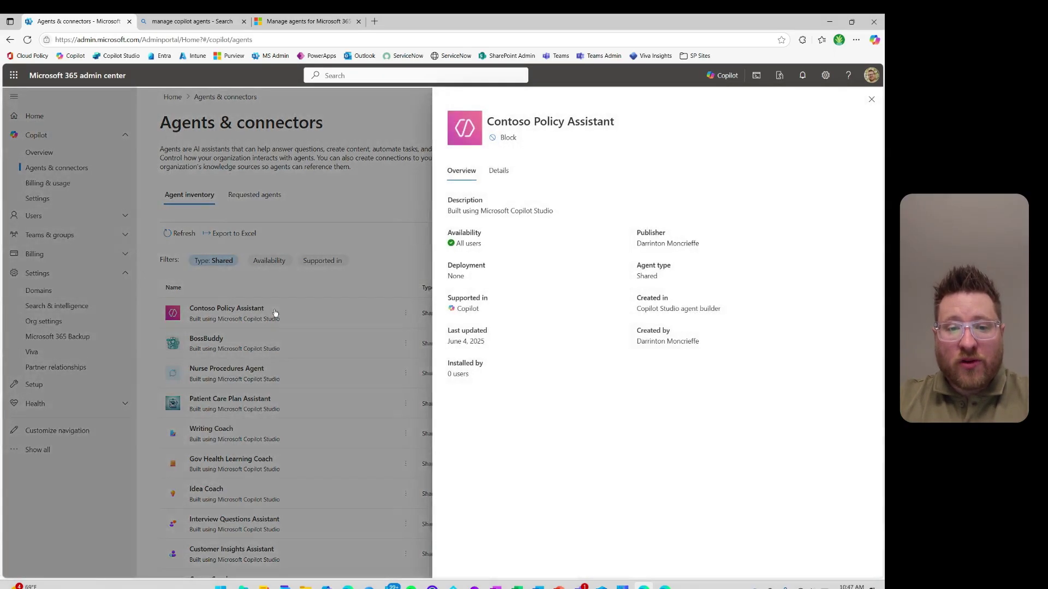
click(504, 174)
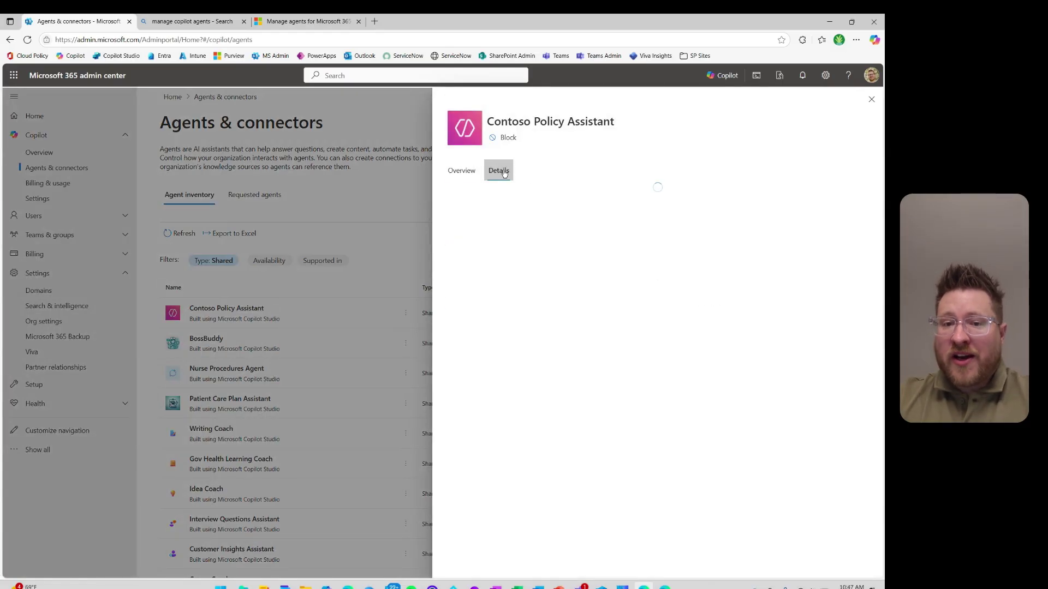
click(468, 176)
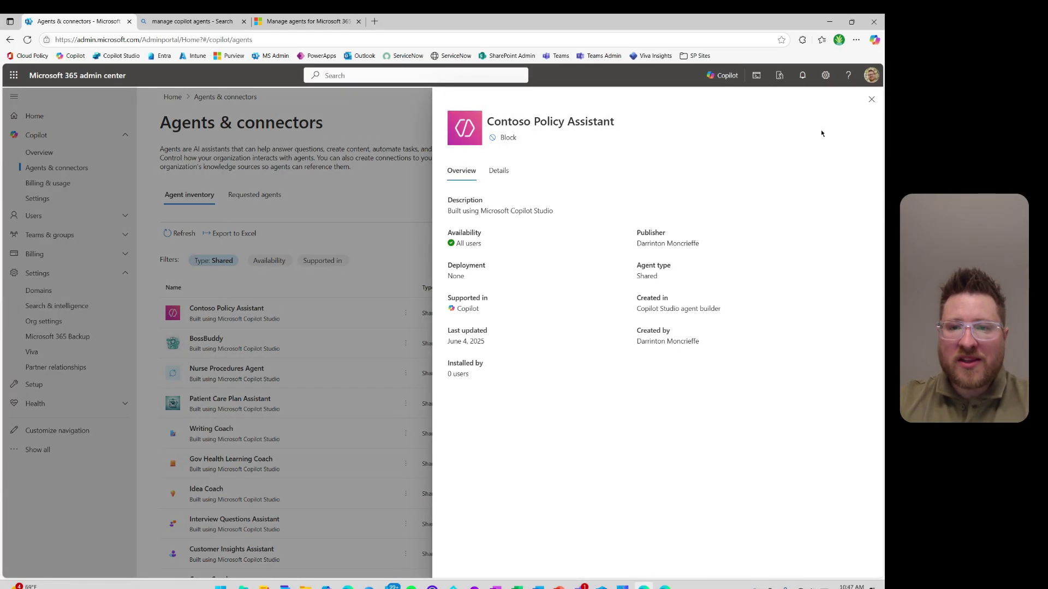
click(871, 98)
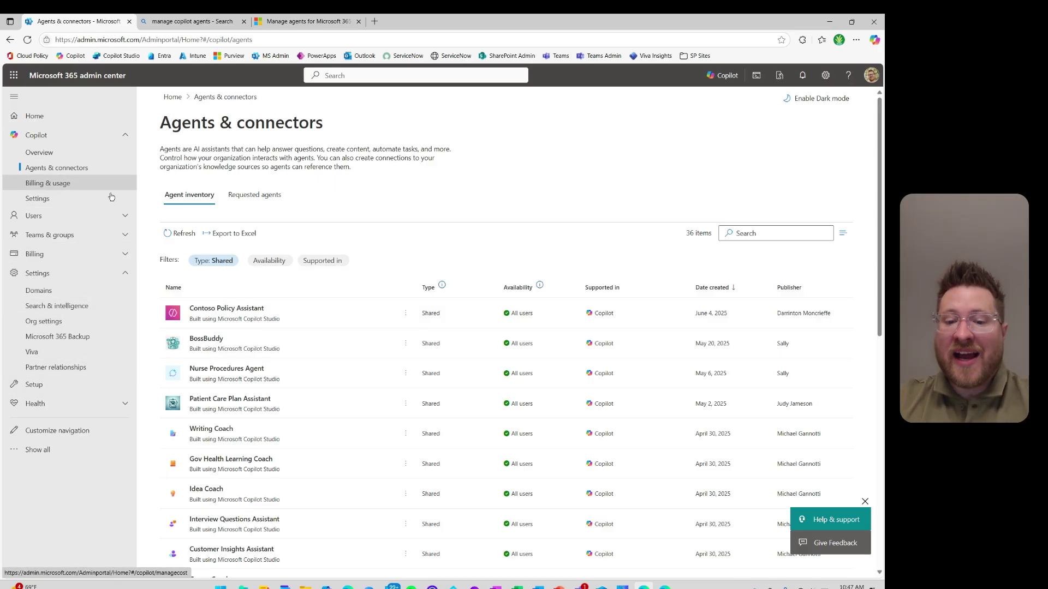
- In the Contoso tenant's window, open the Settings > Integrated apps page
key(alt+Tab)
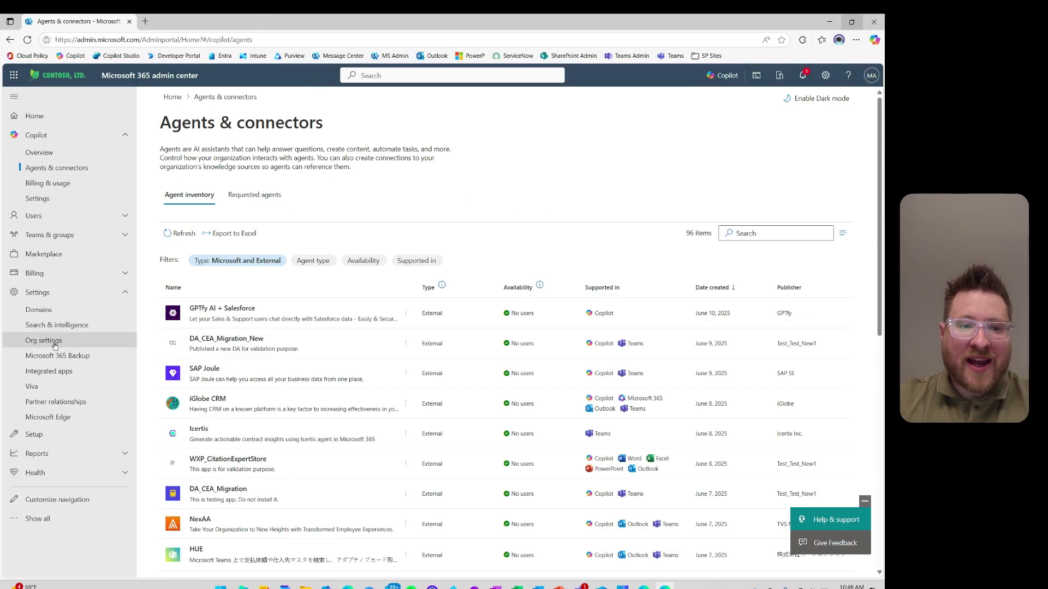
click(49, 371)
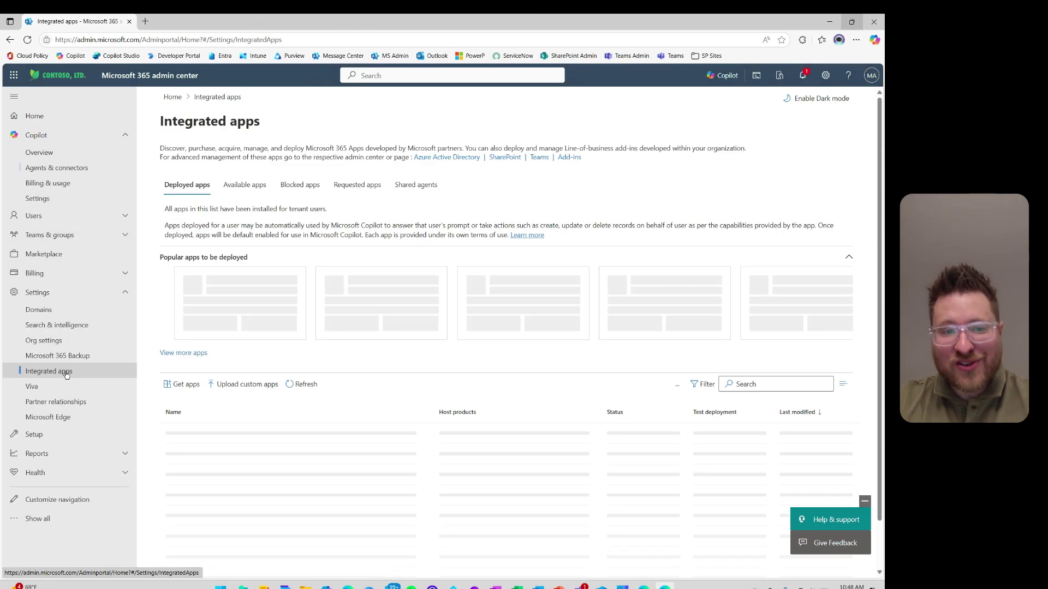